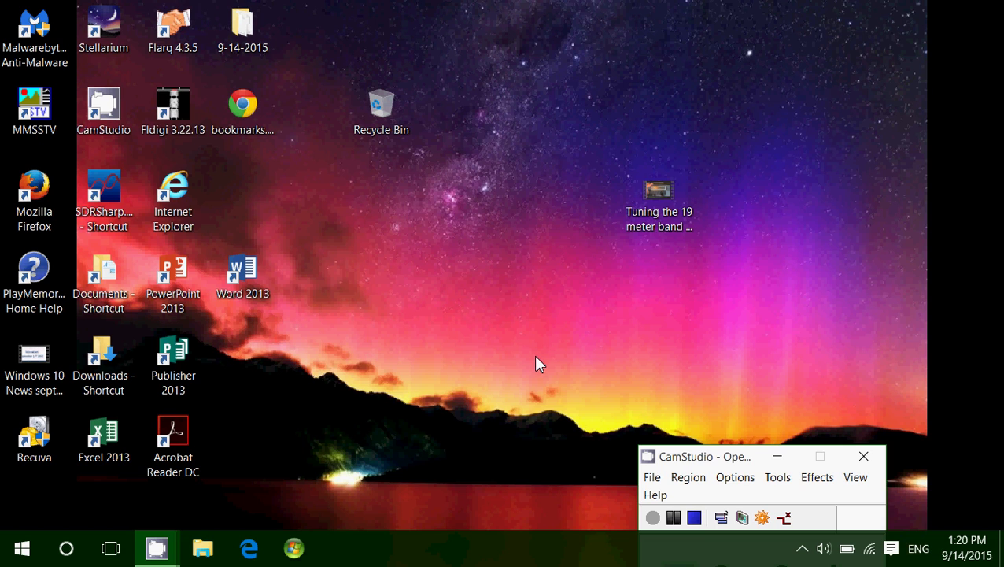
Find and open Mozilla Firefox by searching for "fire", and decline making it the default browser.
left_click(68, 547)
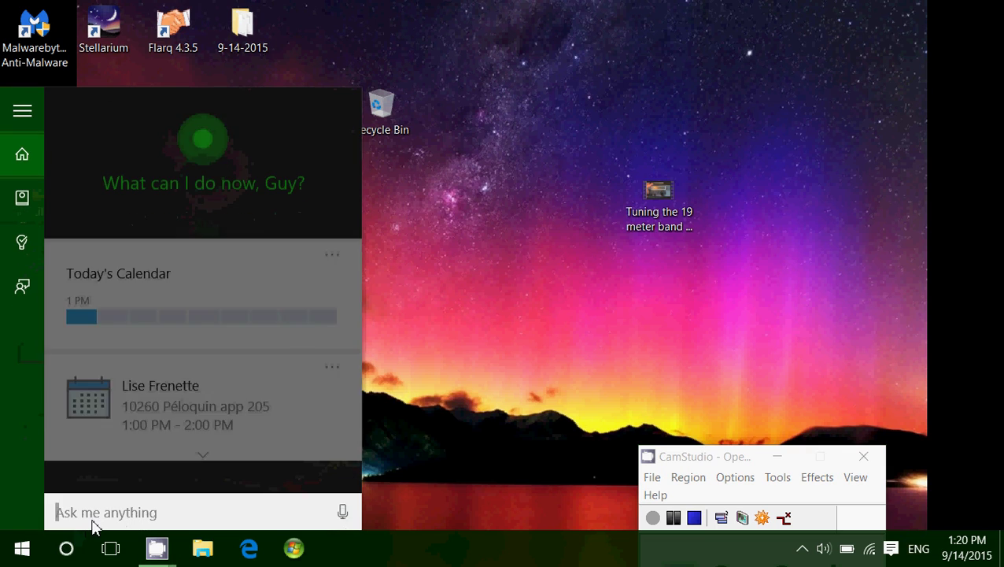
type("fire")
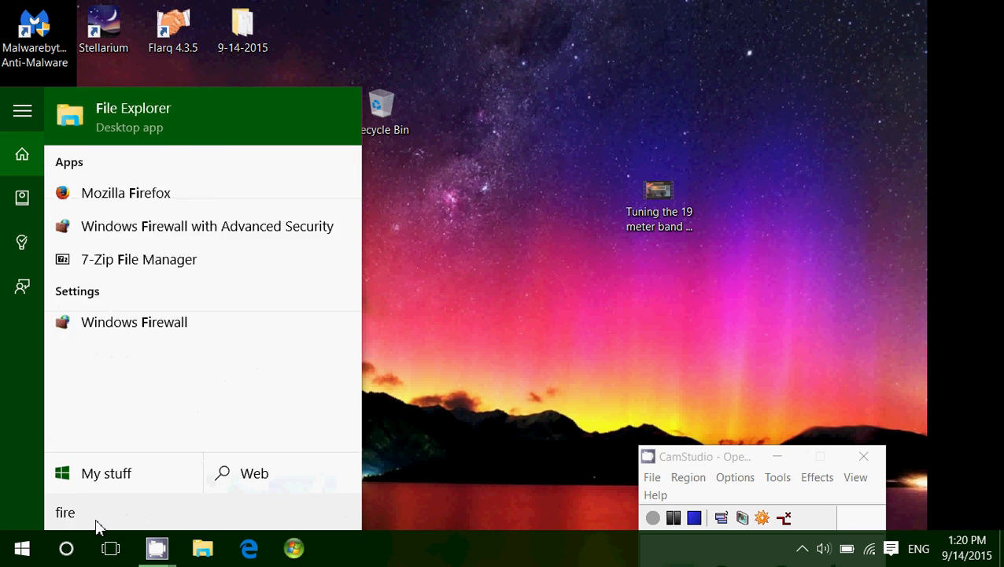
left_click(170, 112)
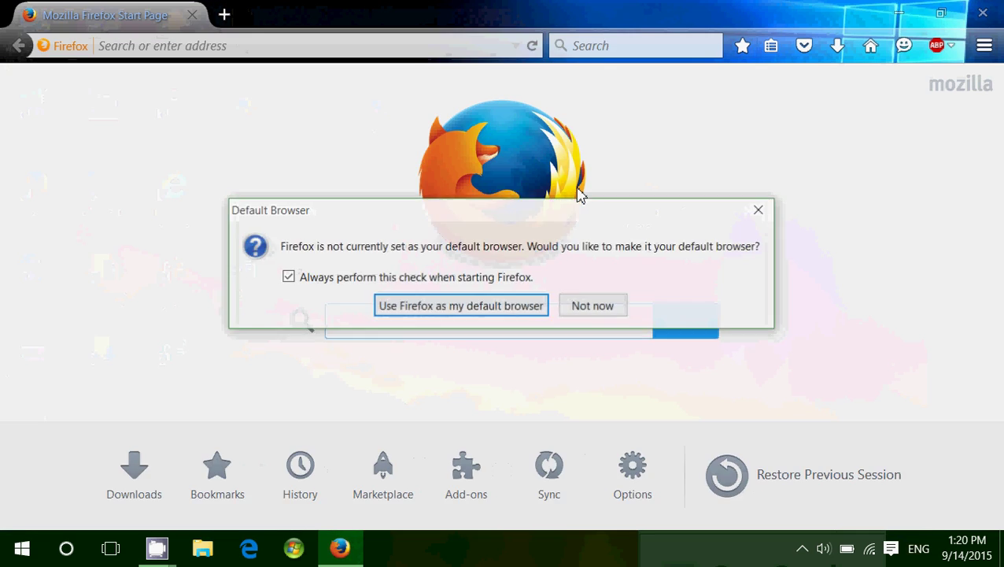
left_click(606, 311)
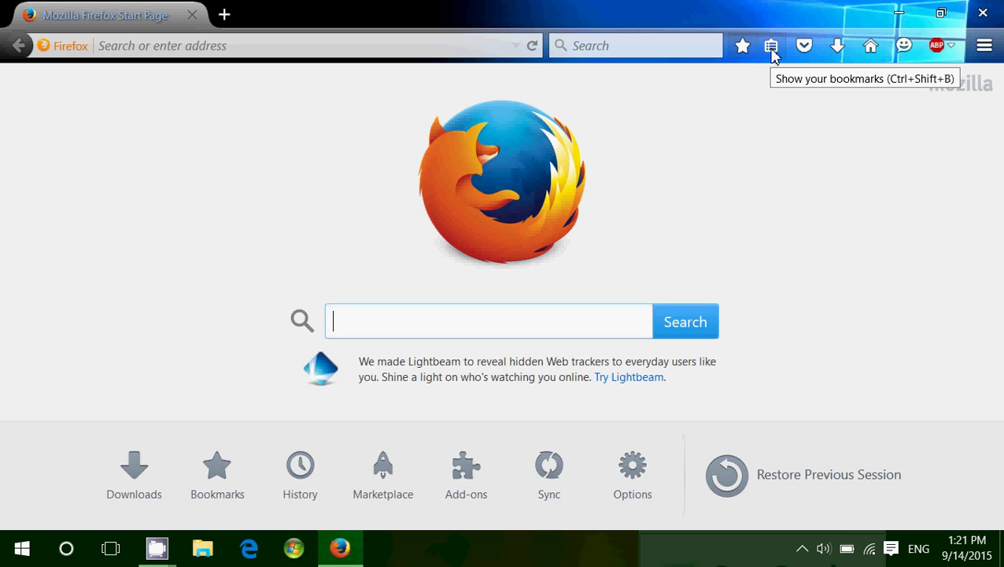
Bring up the export of all Firefox bookmarks to bookmarks.html on the Desktop, cancel it and close Firefox.
left_click(772, 52)
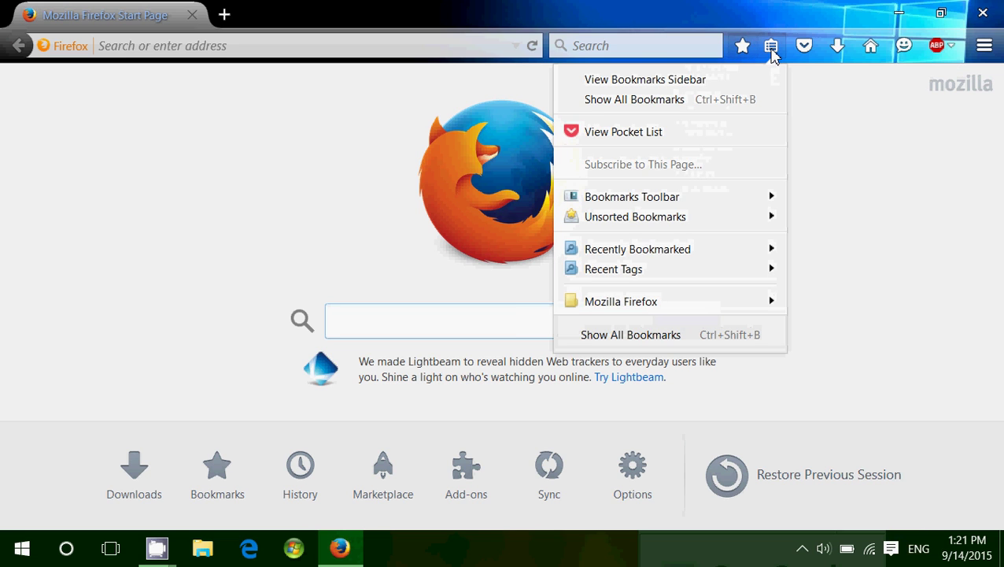
left_click(648, 101)
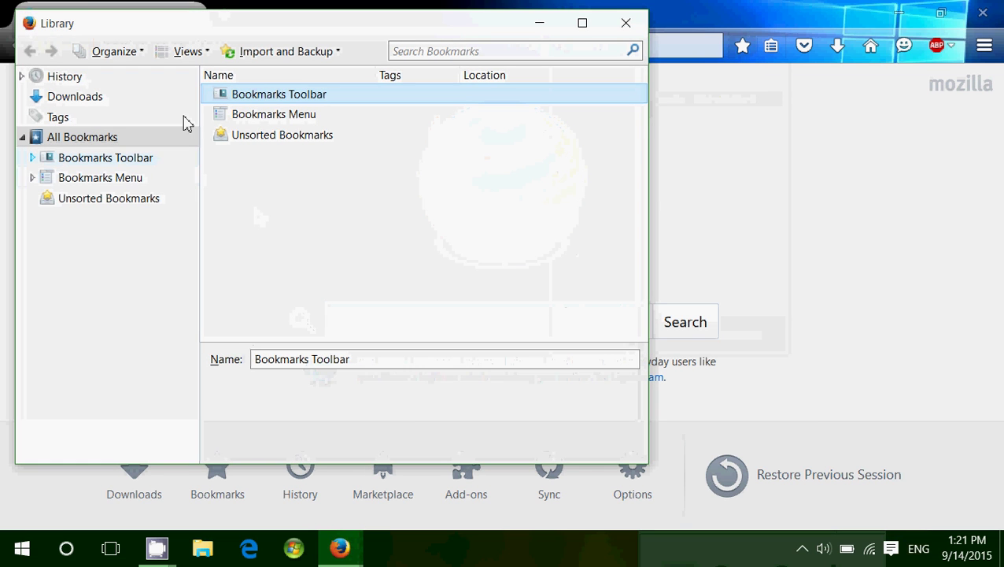
left_click(298, 52)
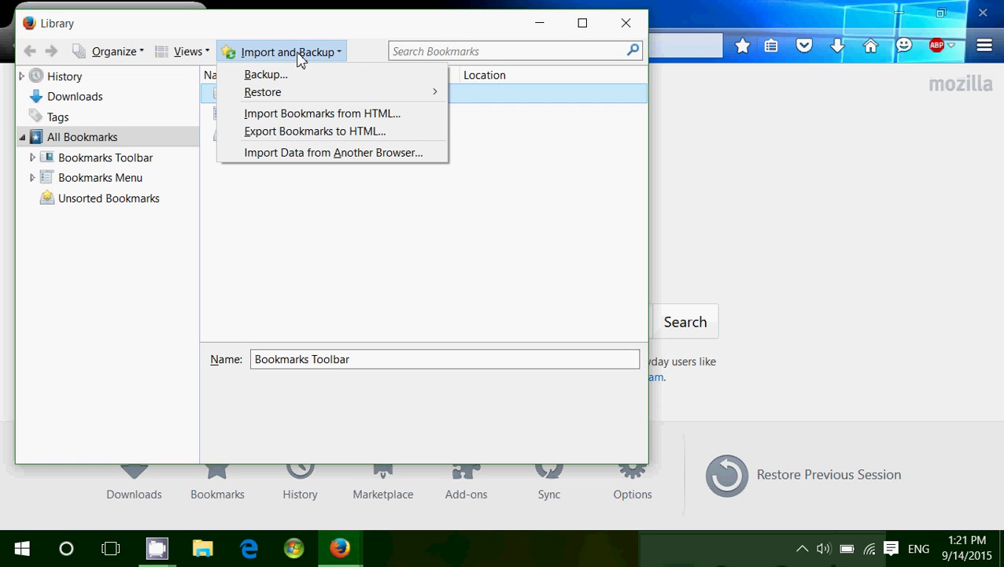
left_click(329, 136)
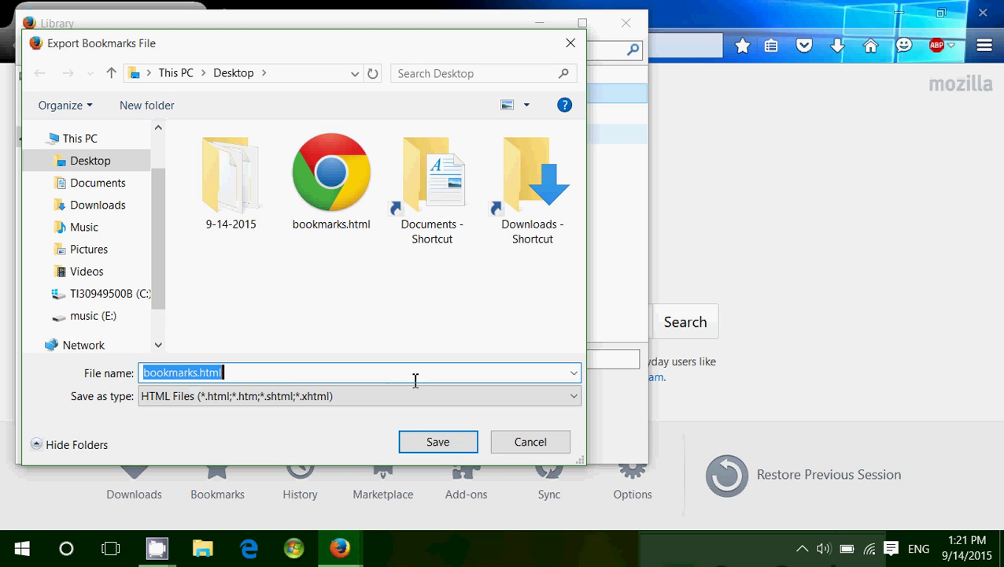
left_click(538, 444)
left_click(628, 25)
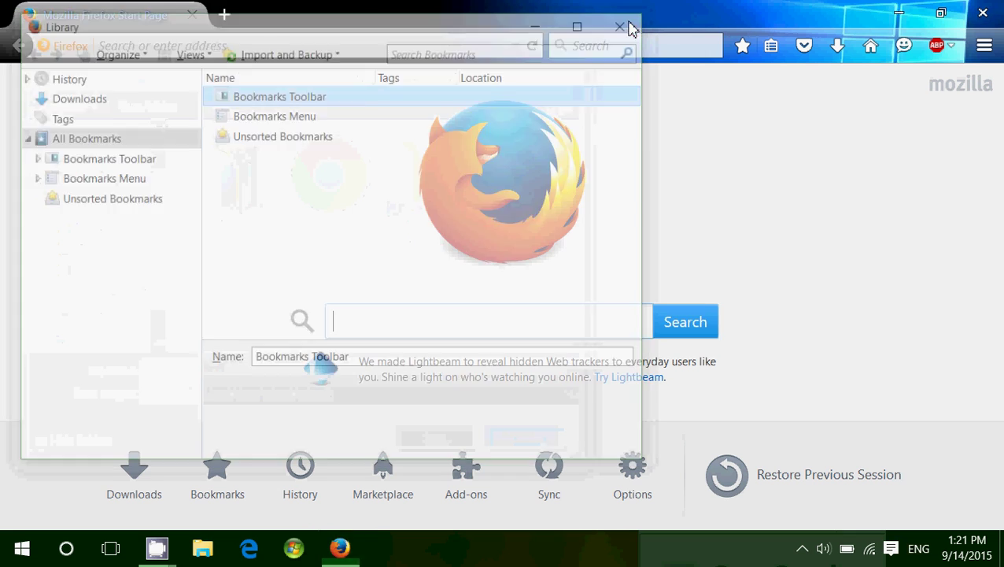
left_click(985, 17)
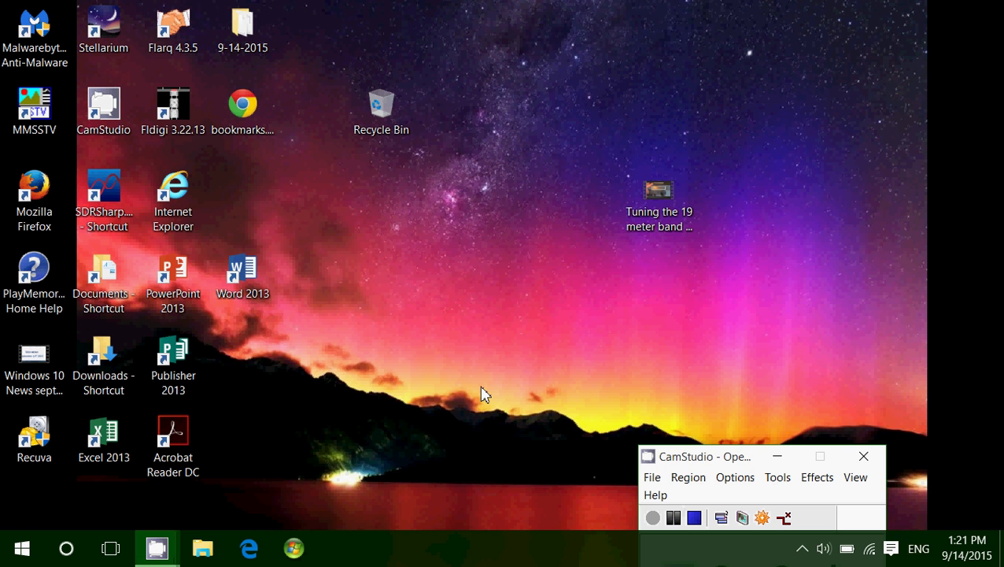
Search for "internet" and open Internet Explorer.
left_click(62, 555)
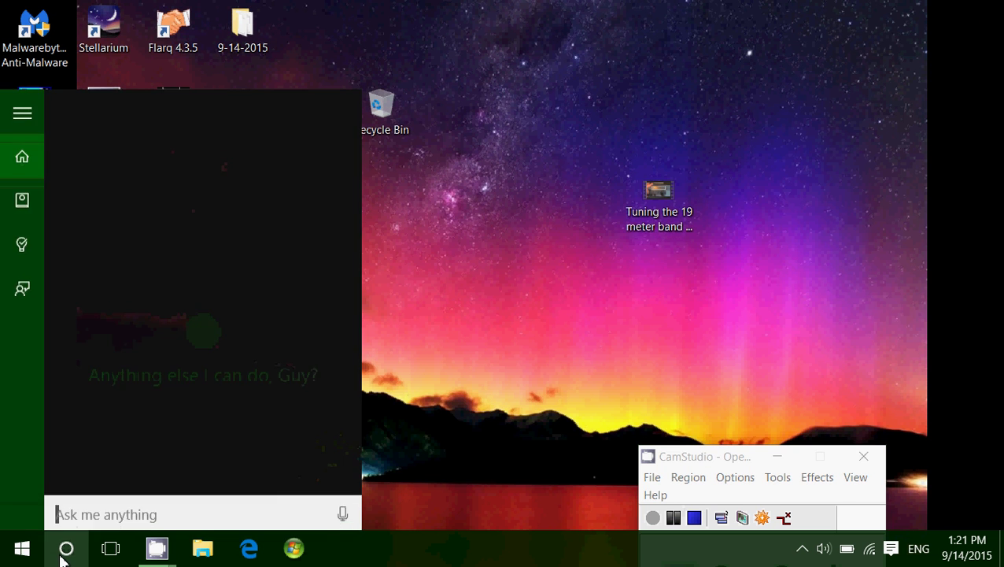
type("internet")
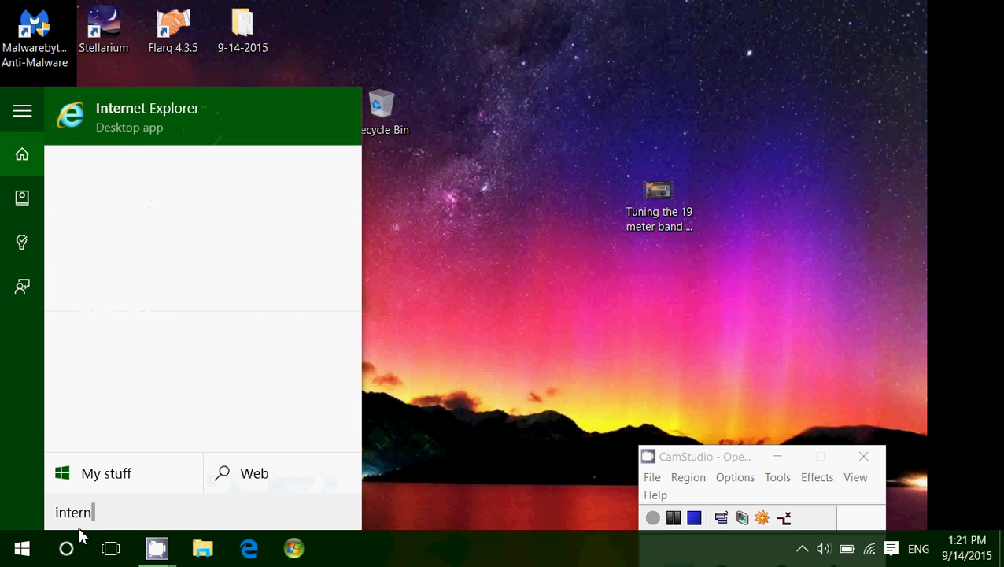
left_click(198, 120)
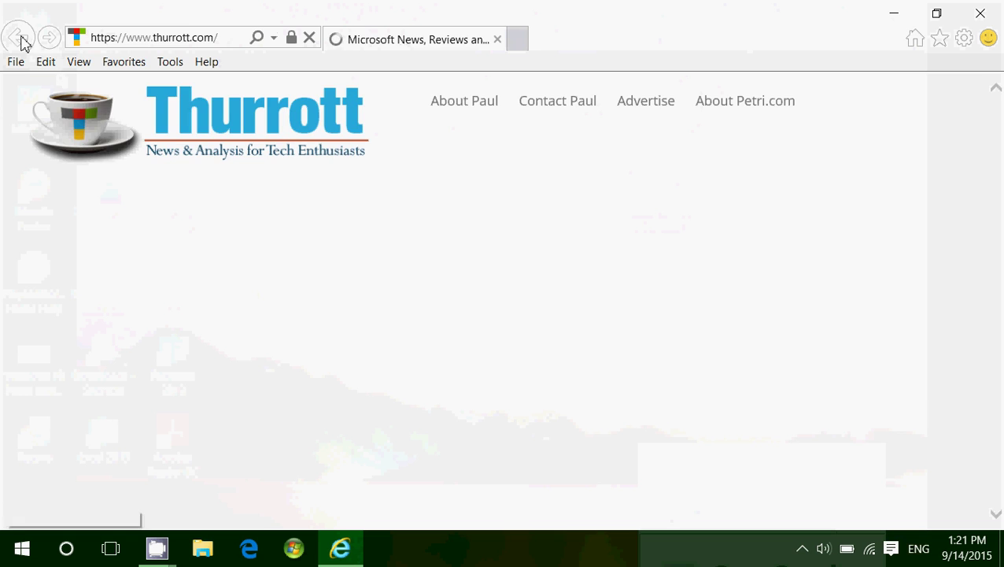
Check in the browser's toolbar display options whether the menu bar is enabled, without changing anything.
left_click(16, 63)
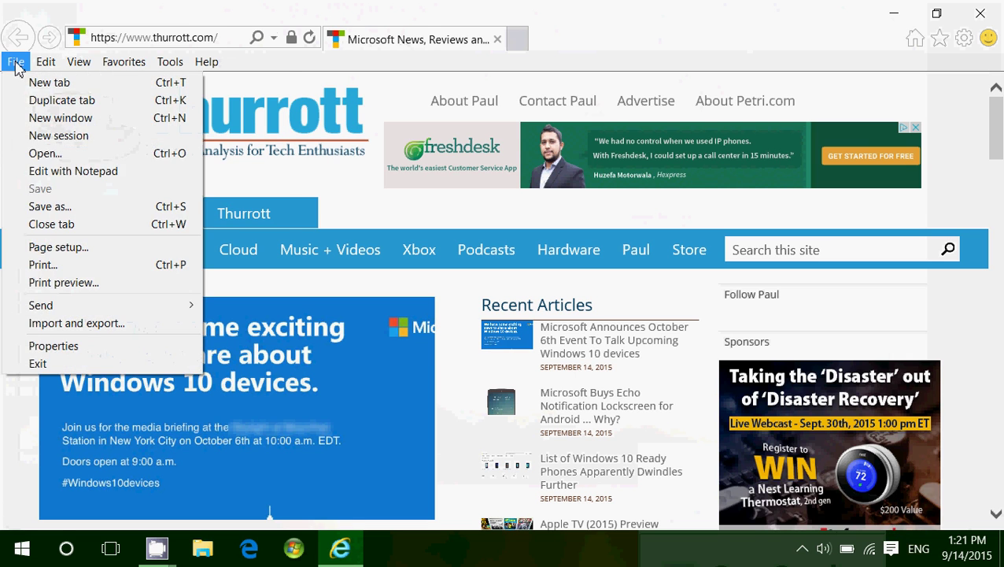
left_click(627, 39)
right_click(627, 39)
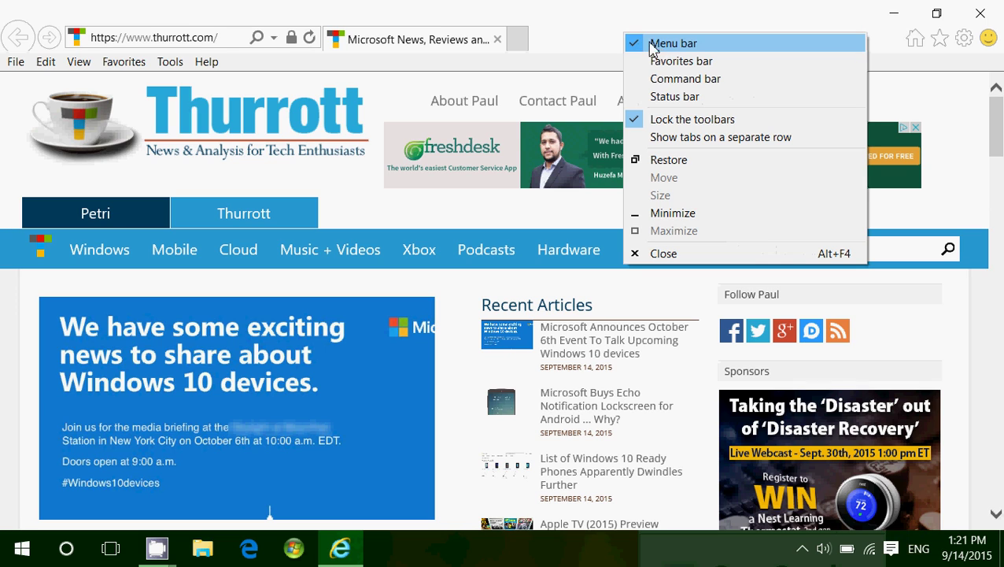
left_click(605, 41)
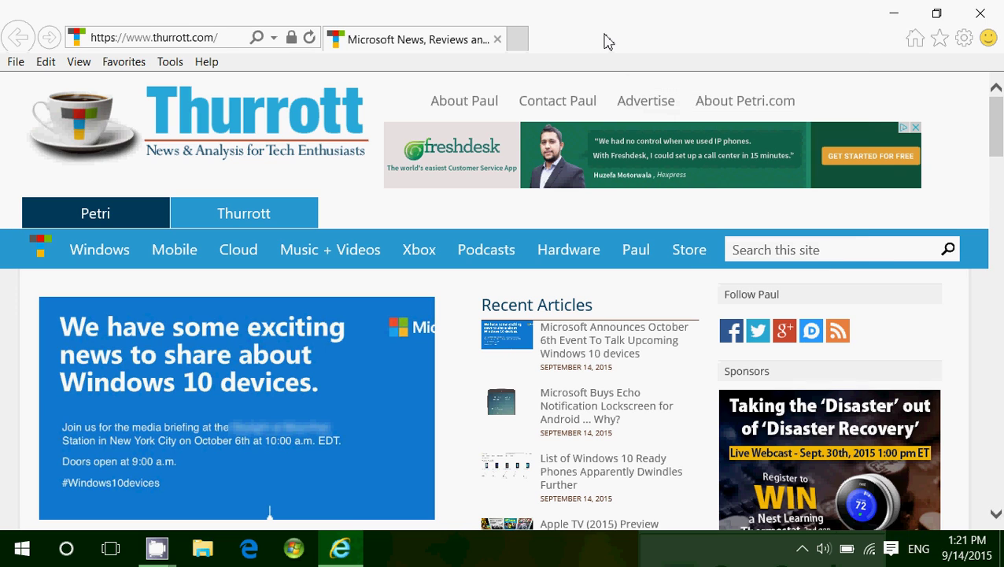
Start an import of browser settings from a file, with only Favorites selected to import.
left_click(16, 63)
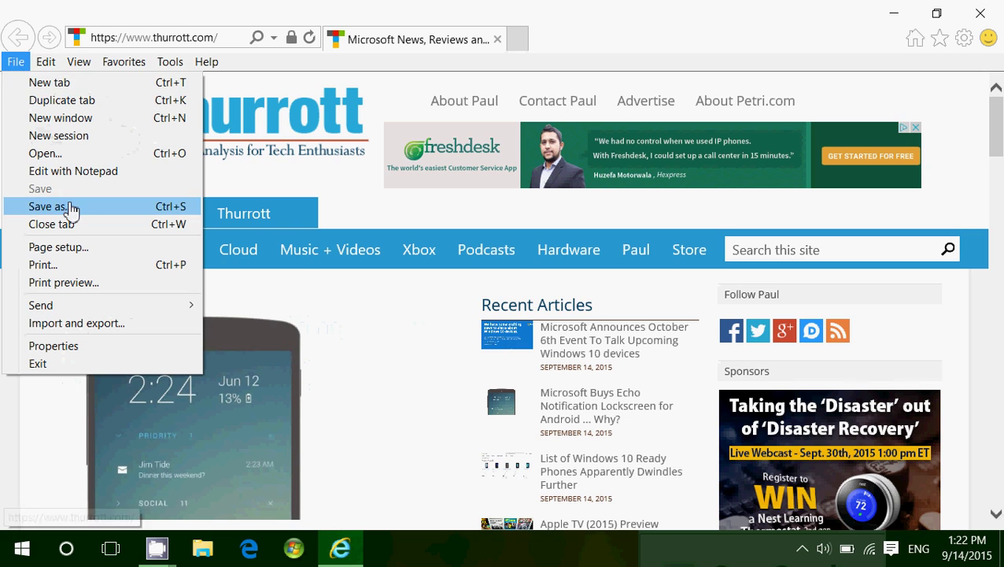
left_click(103, 330)
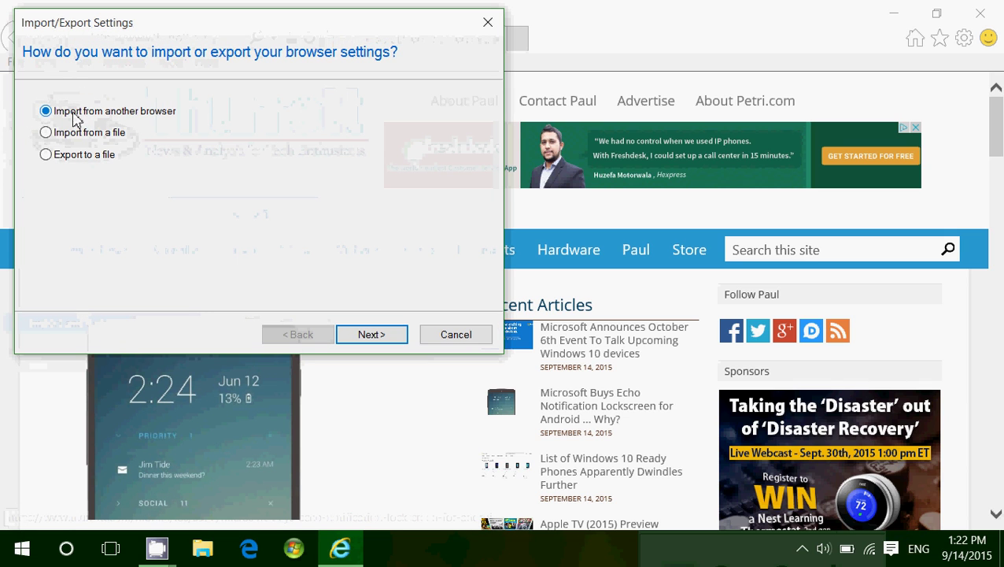
left_click(46, 134)
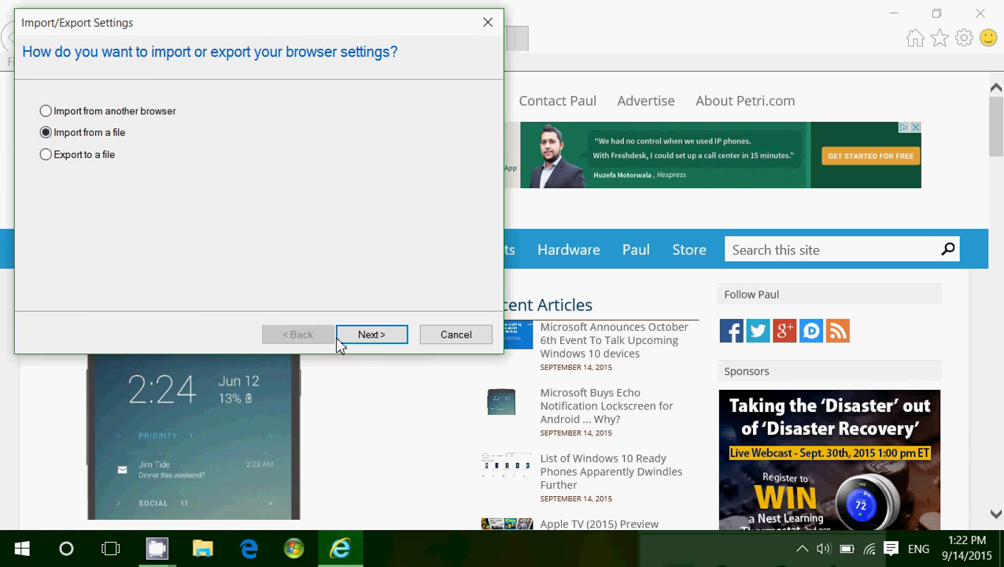
left_click(371, 337)
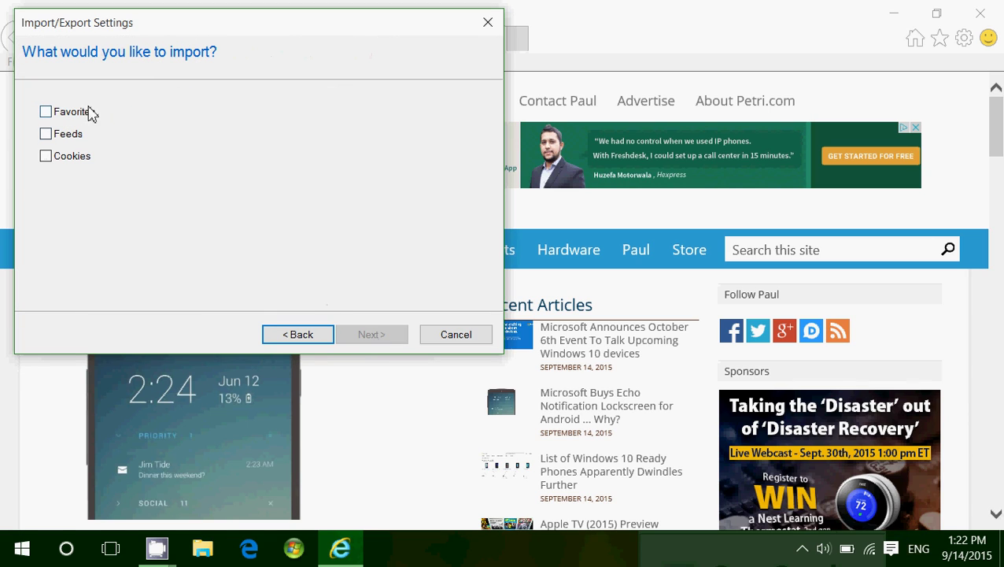
left_click(79, 116)
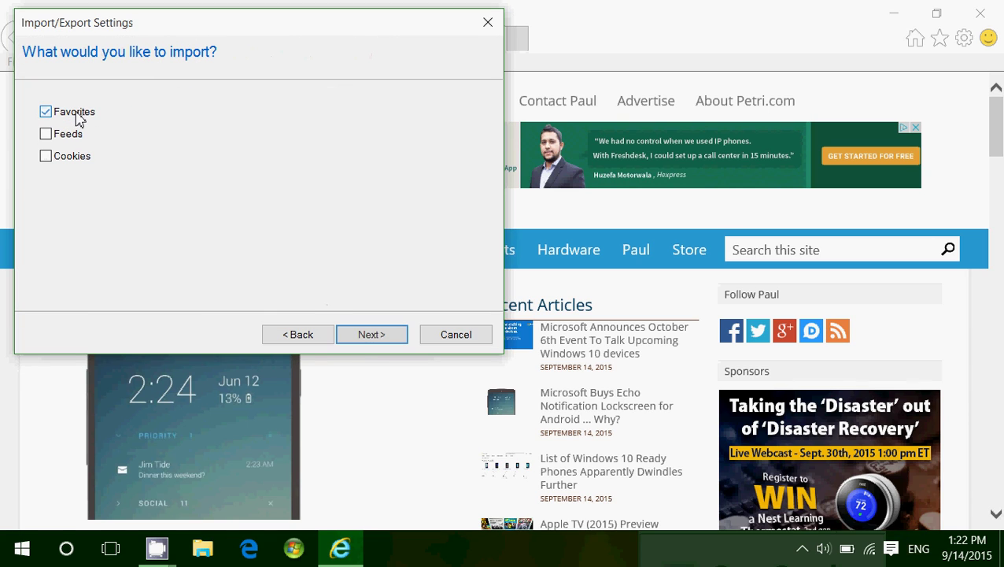
left_click(391, 335)
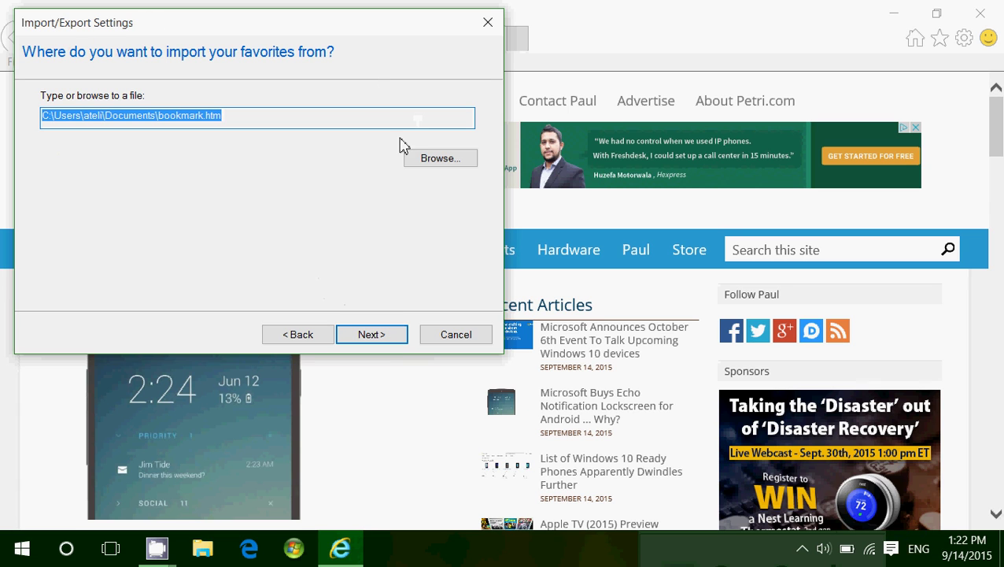
Import bookmarks.html from the Desktop into the Favorites folder, finish the wizard and close Internet Explorer.
left_click(416, 163)
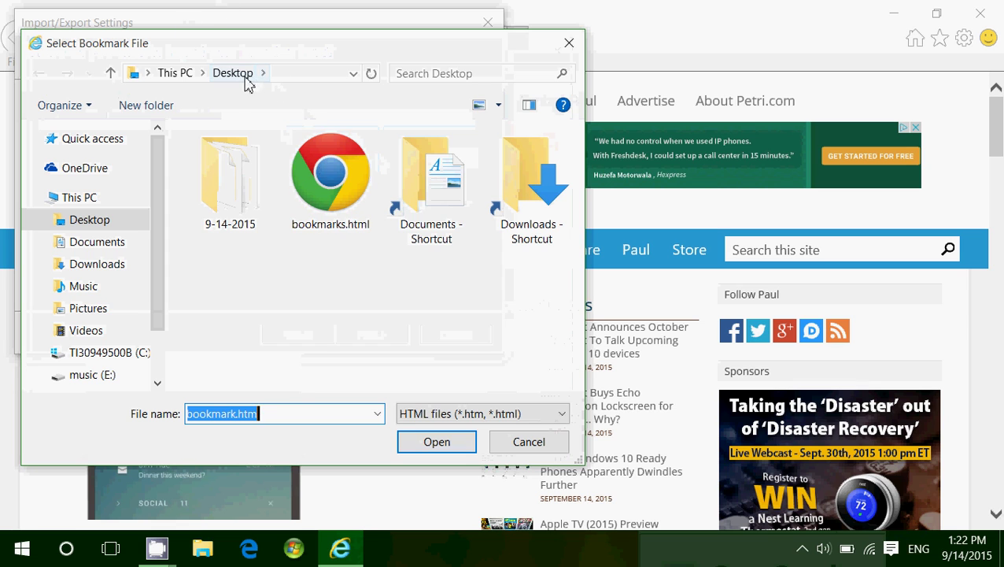
left_click(328, 175)
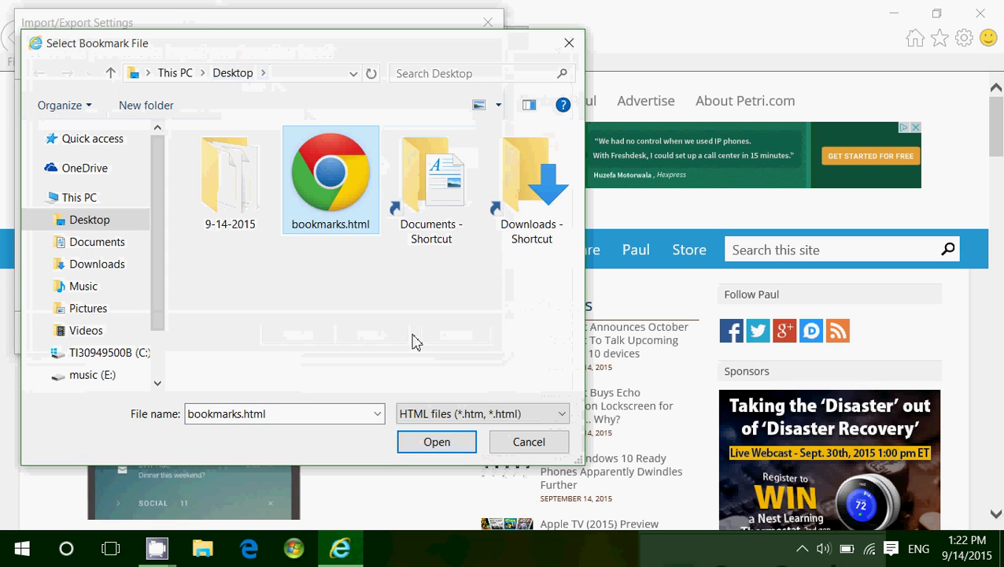
left_click(443, 445)
left_click(372, 337)
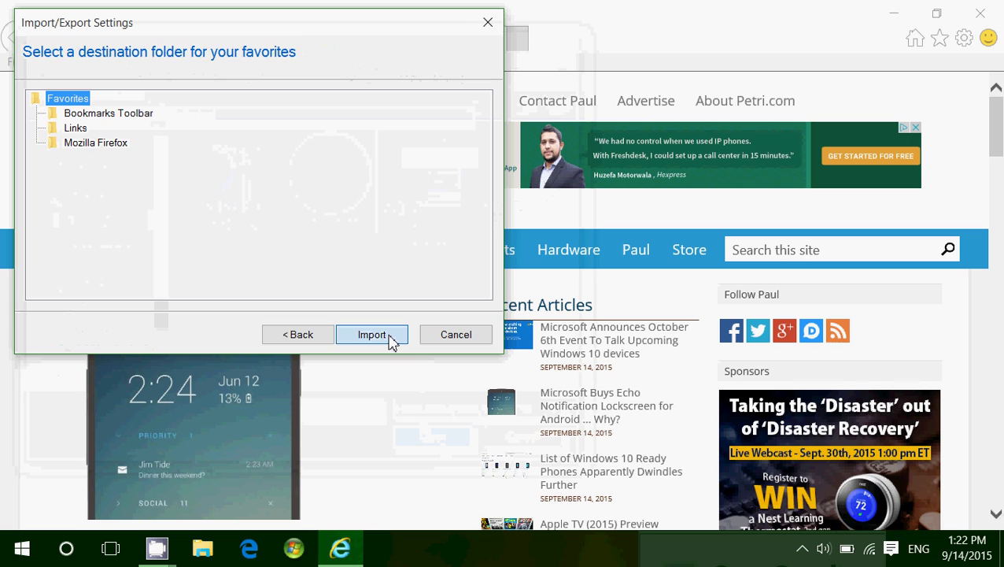
left_click(372, 335)
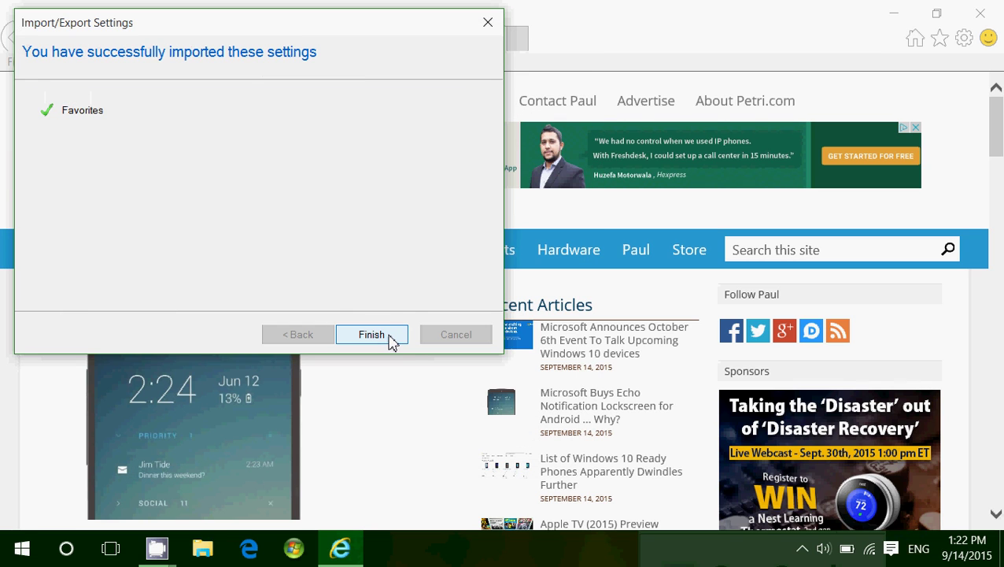
left_click(391, 338)
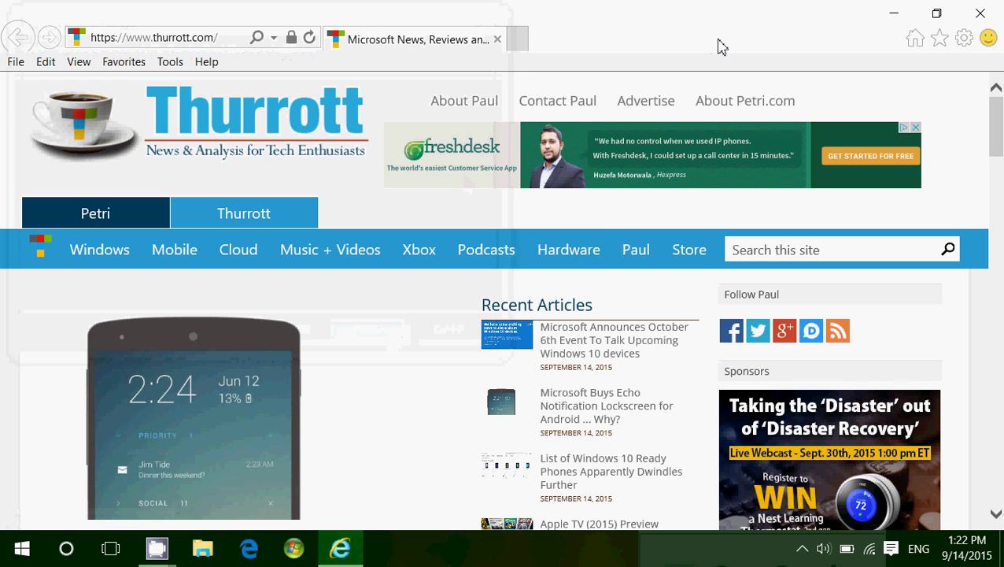
left_click(980, 13)
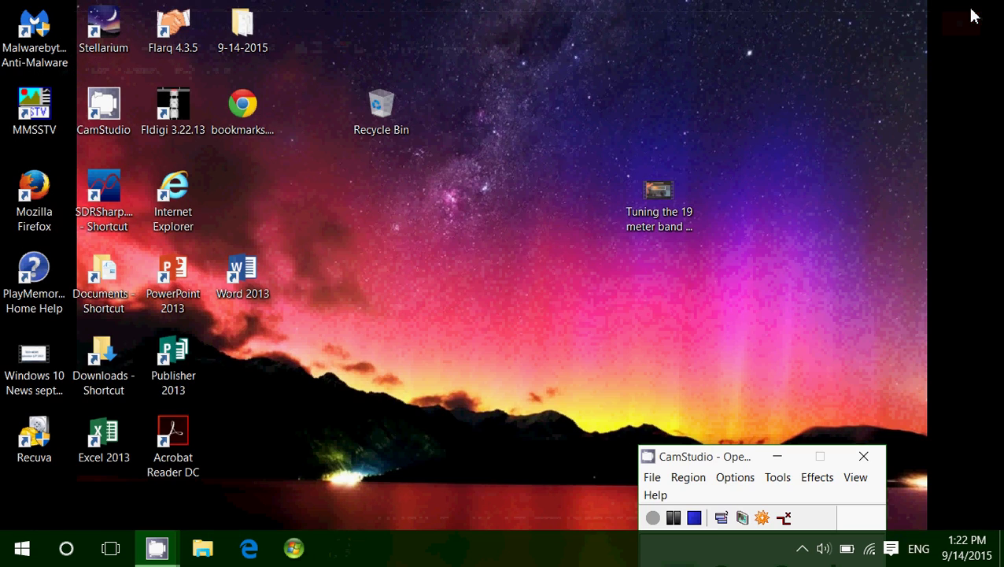
Switch to Microsoft Edge, view the settings for importing favorites from another browser, and close Edge without importing.
left_click(250, 545)
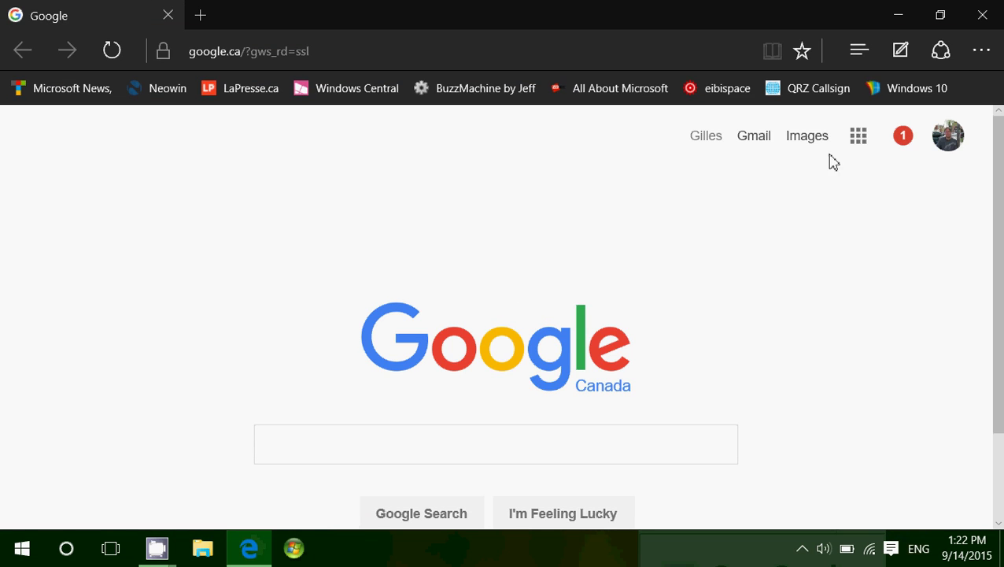
left_click(982, 52)
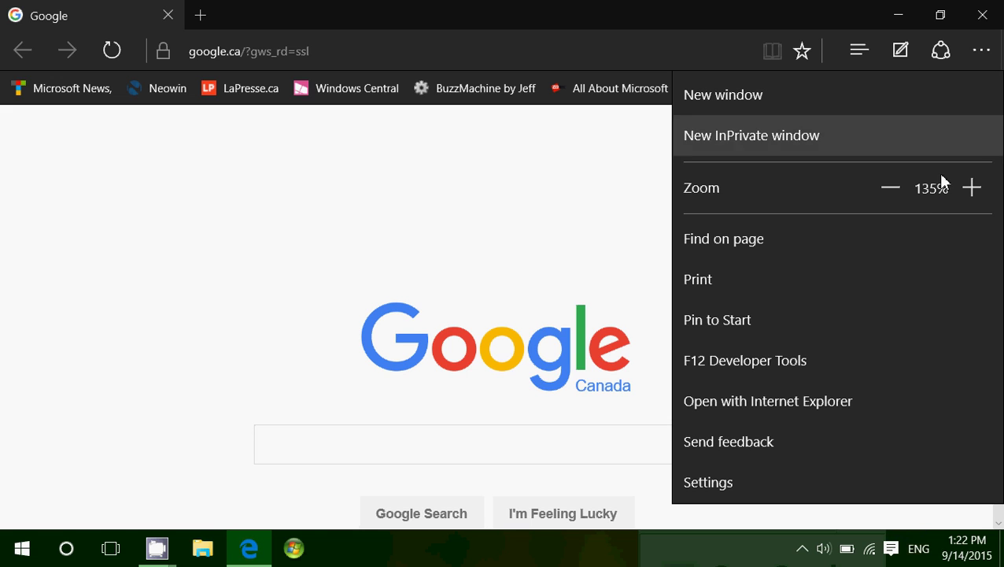
left_click(879, 484)
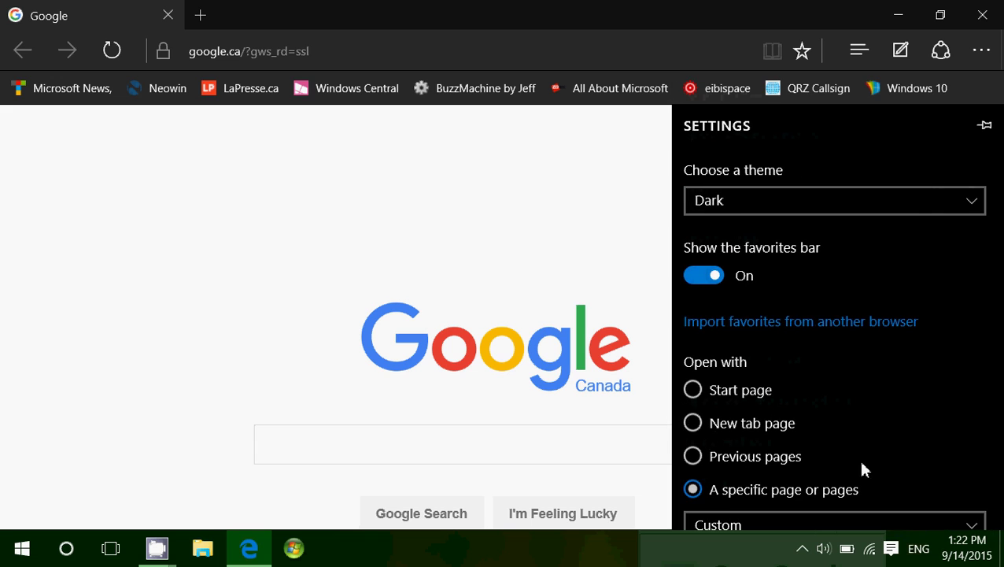
left_click(859, 322)
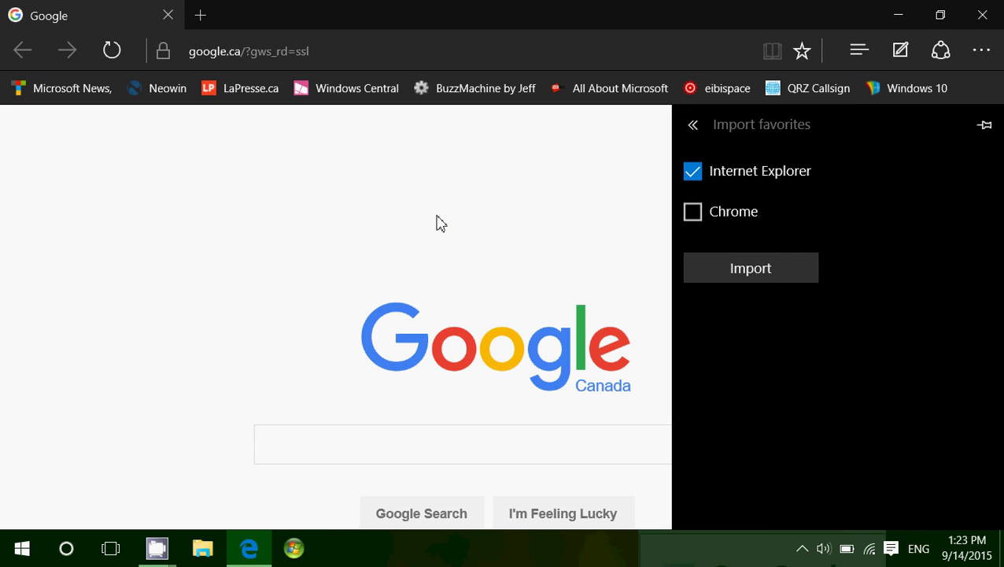
left_click(437, 218)
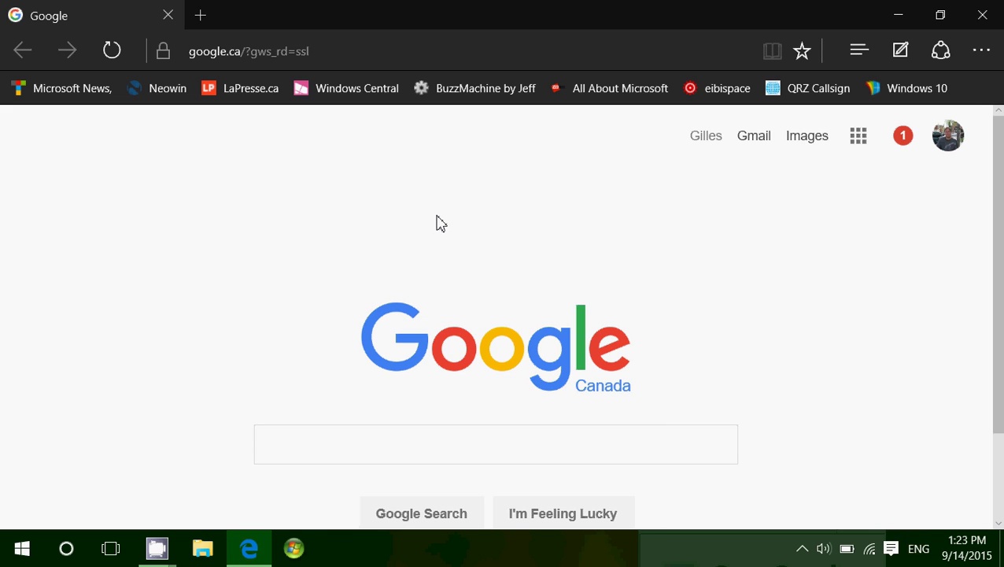
left_click(984, 16)
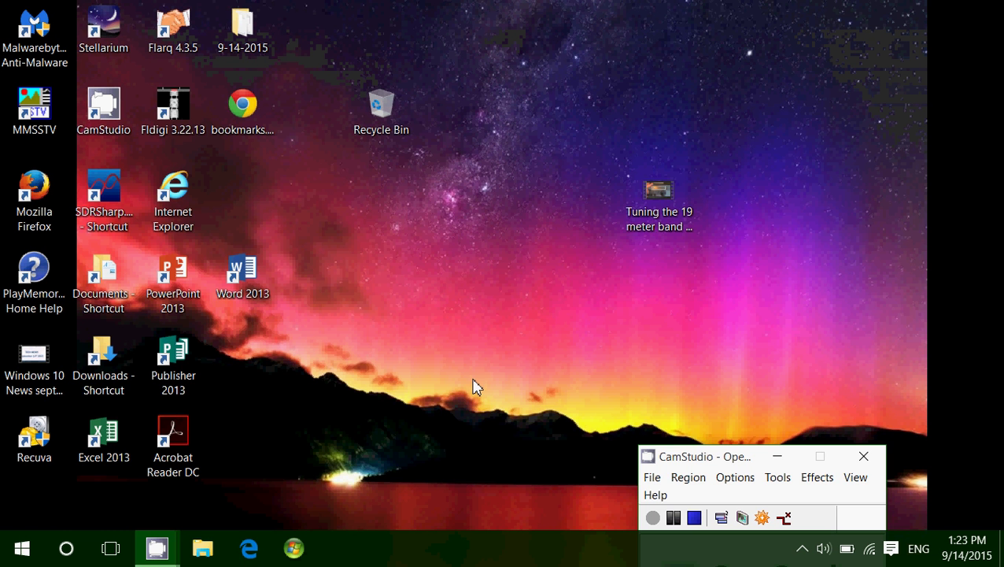